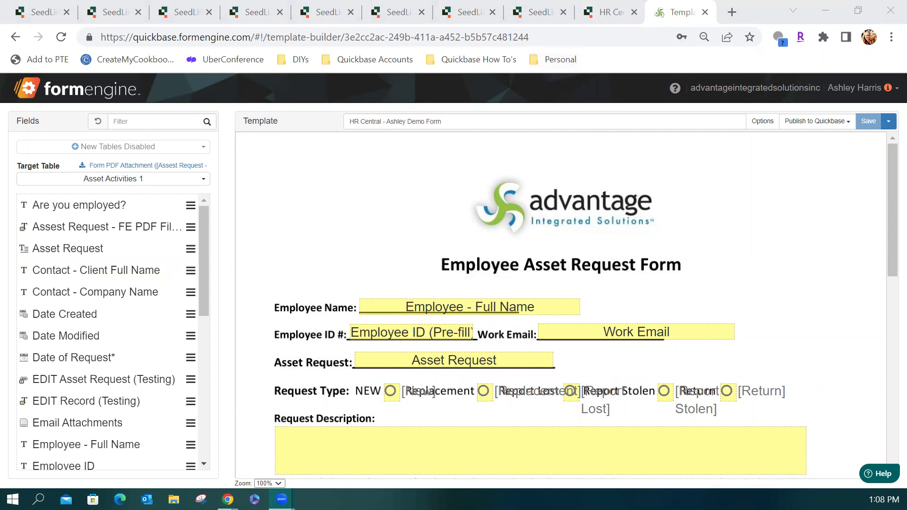
Open the template's options and review the Filename Field choices for the Asset Activities 1 target table.
key(alt+Tab)
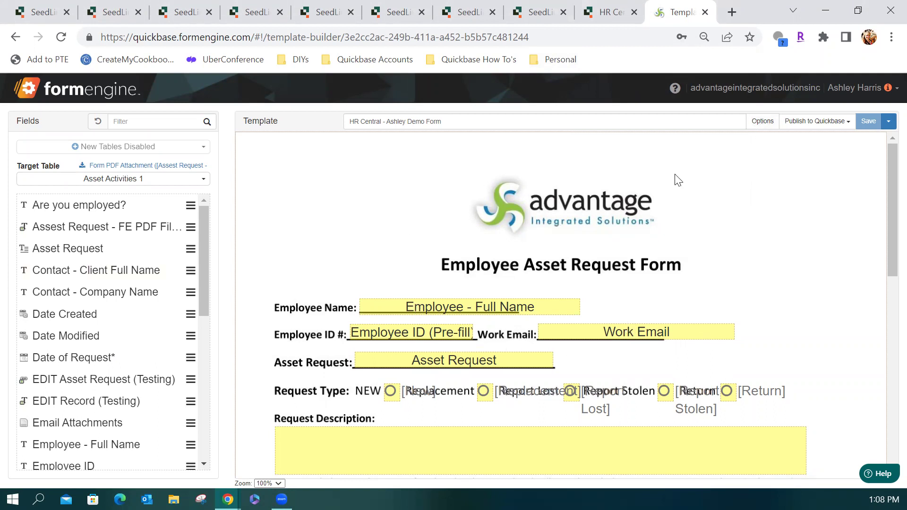
click(761, 123)
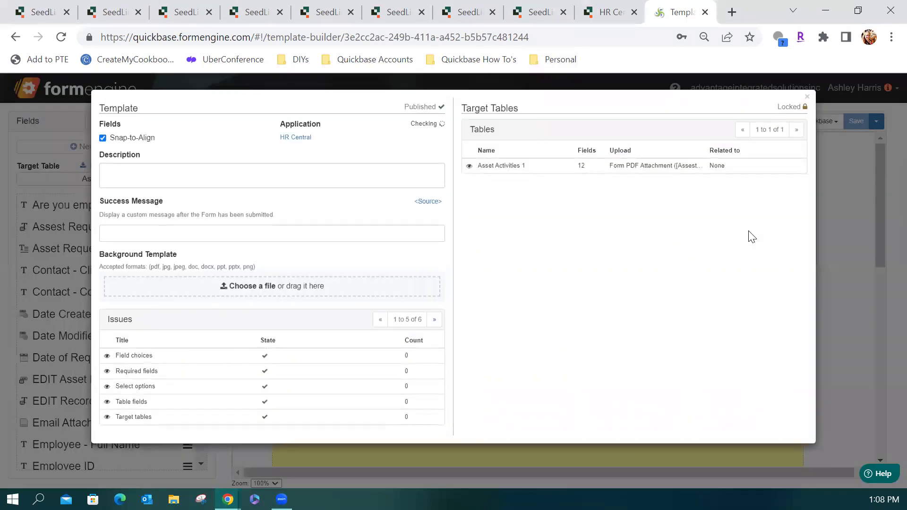
click(503, 166)
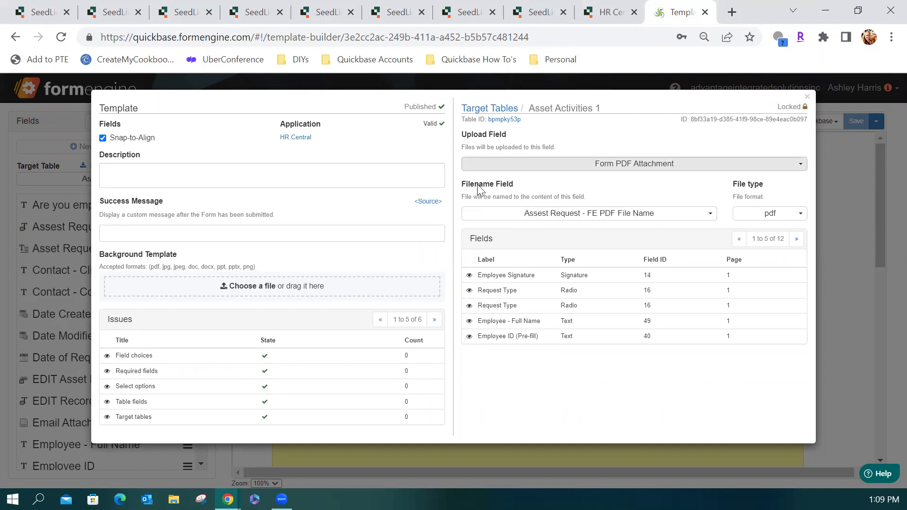
click(514, 215)
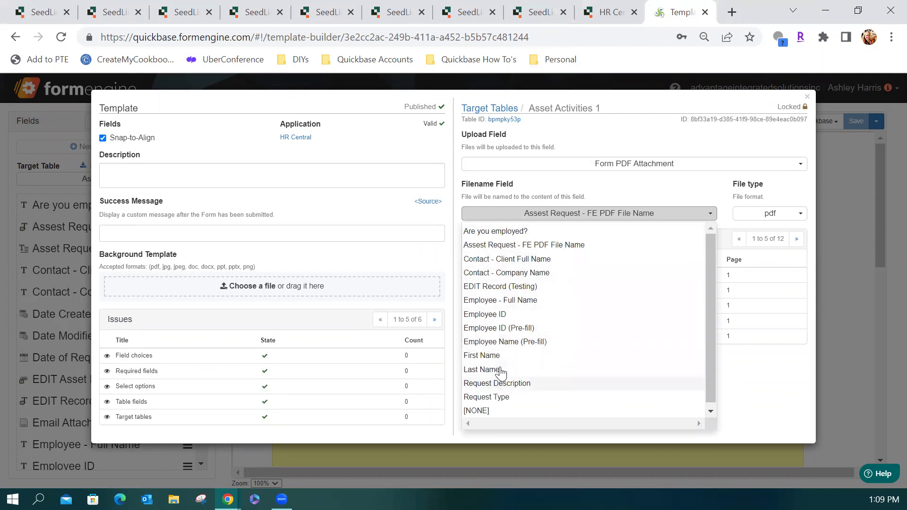
click(580, 193)
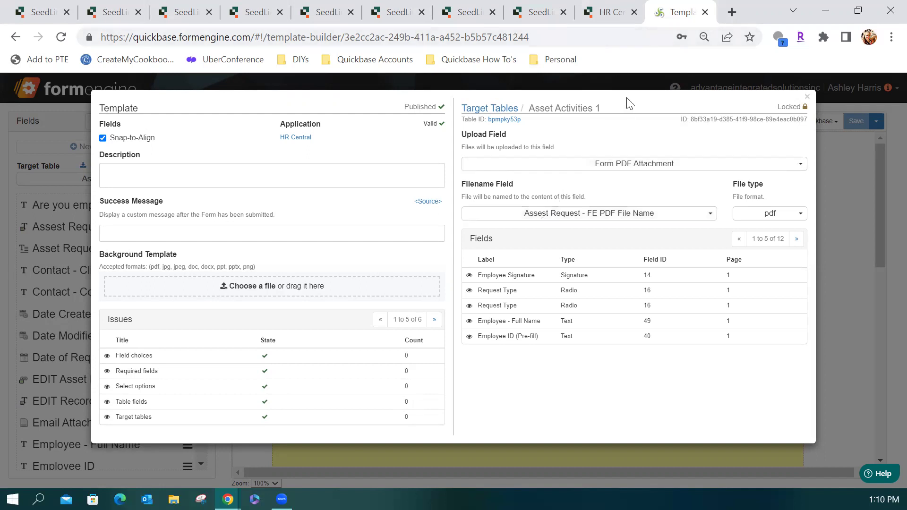
Switch to the HR Central app in Quickbase and open the Asset Activities table's list of fields.
click(607, 13)
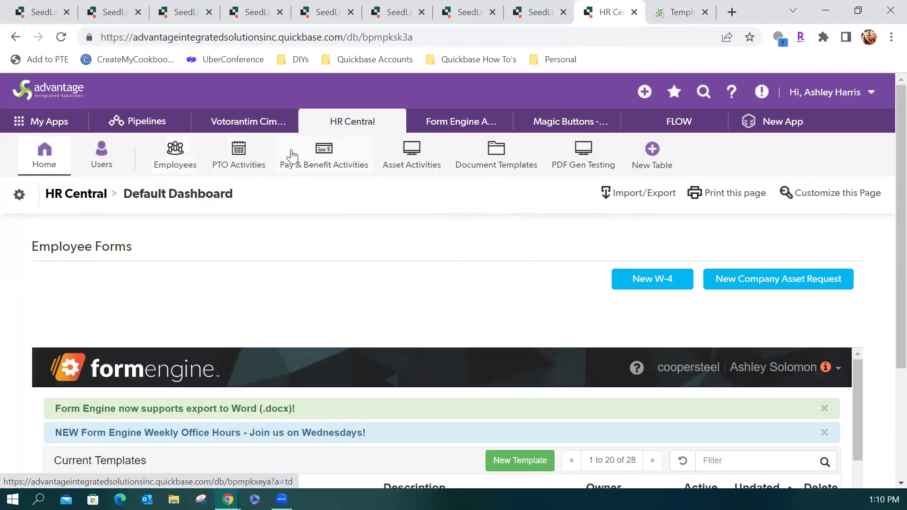
click(392, 167)
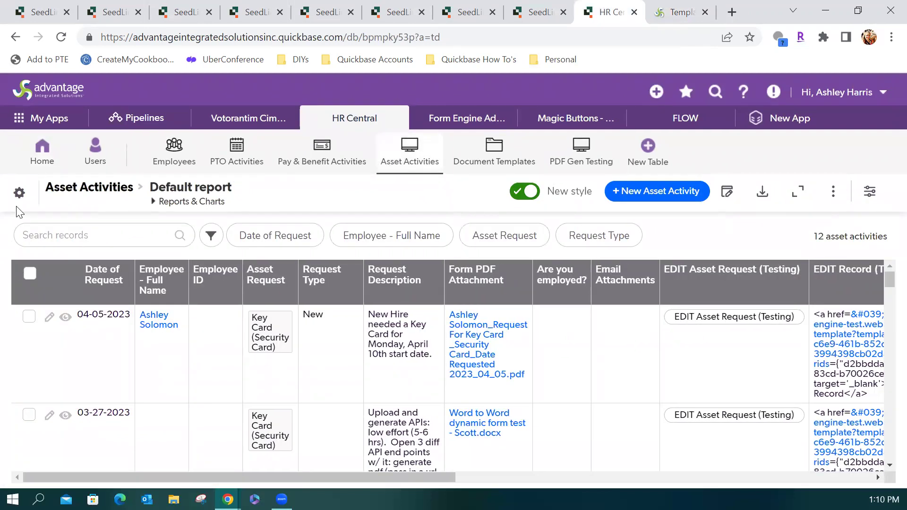
click(19, 193)
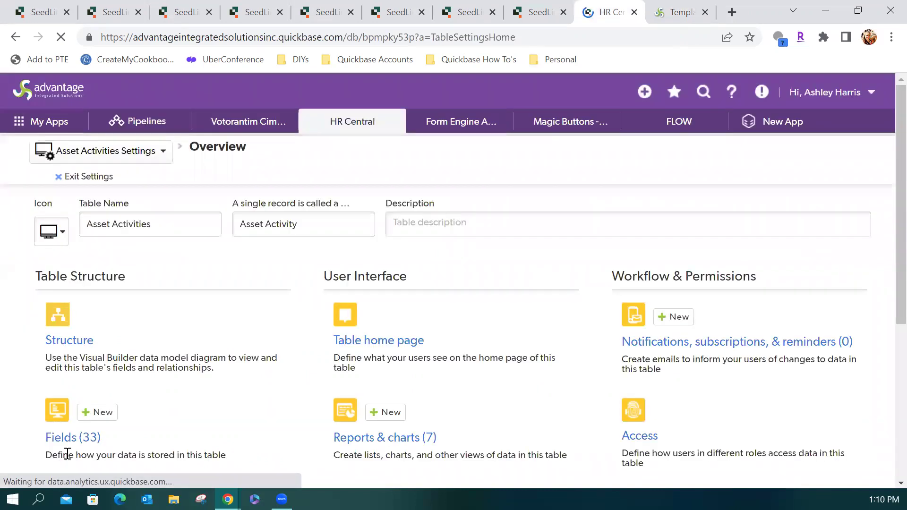
click(66, 439)
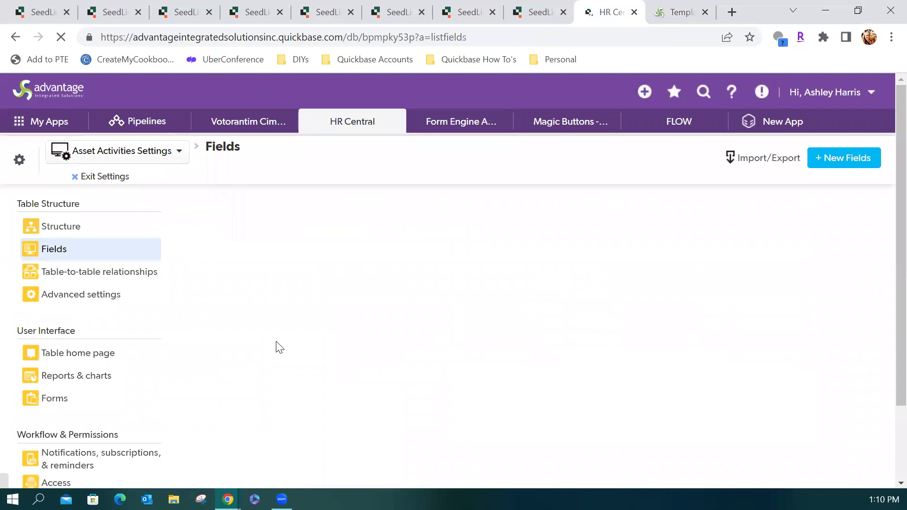
scroll(887, 283, down, 1)
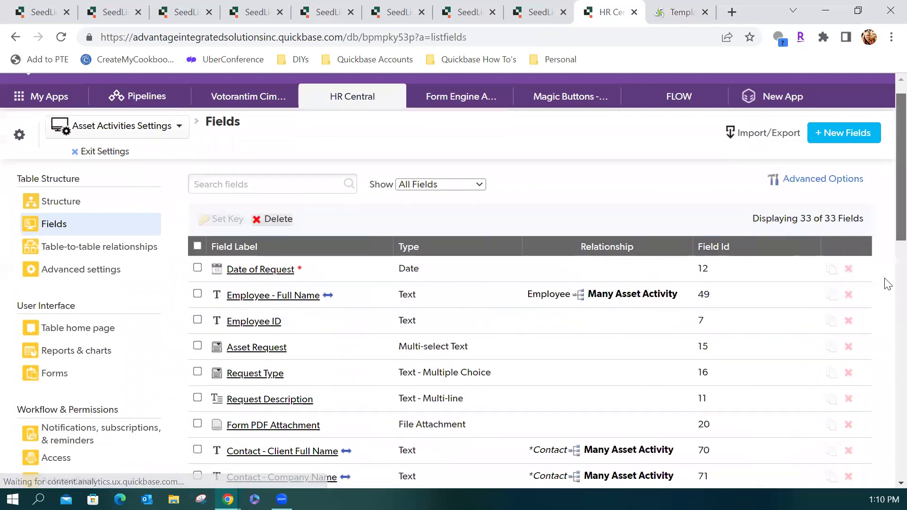
scroll(889, 414, down, 15)
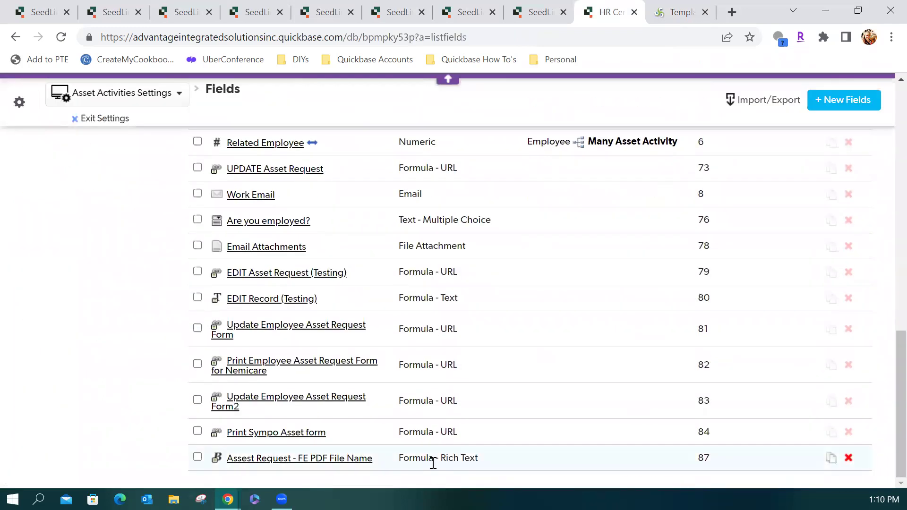
Open the "Assest Request - FE PDF File Name" field and examine its file-name formula.
mouse_move(242, 470)
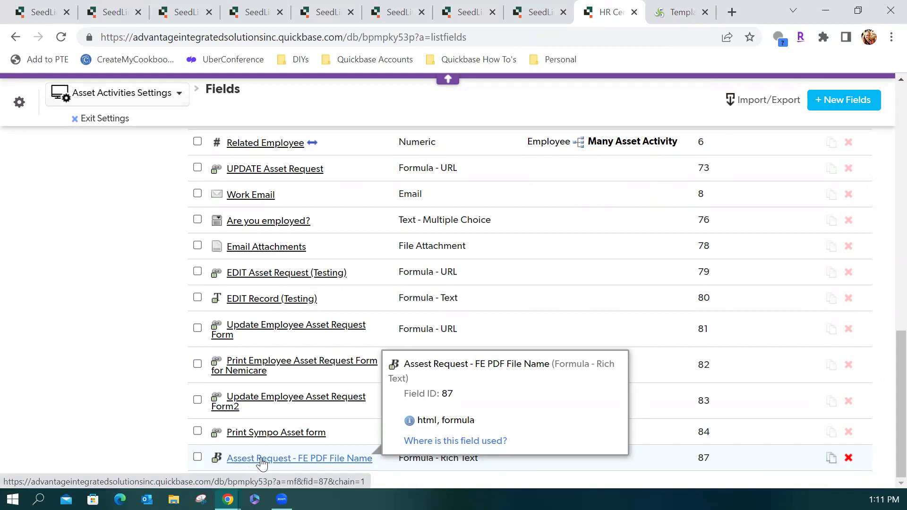
click(257, 467)
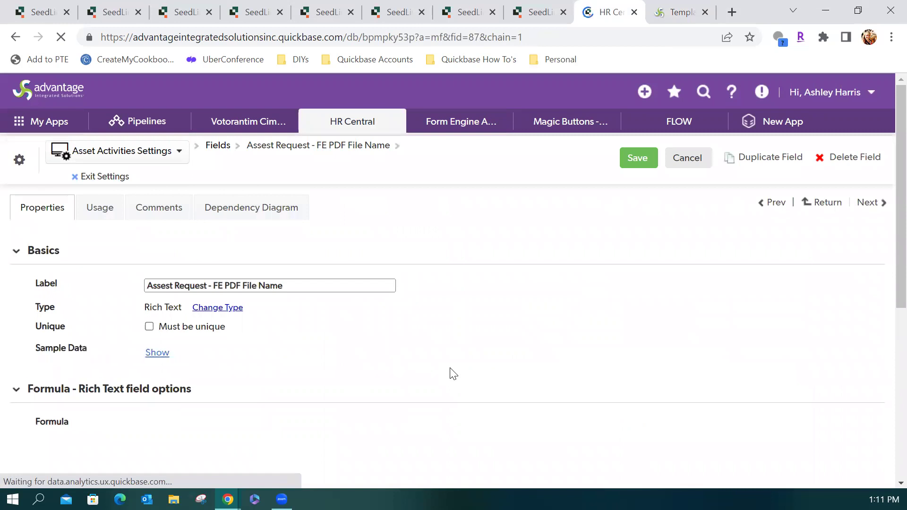
scroll(452, 373, down, 2)
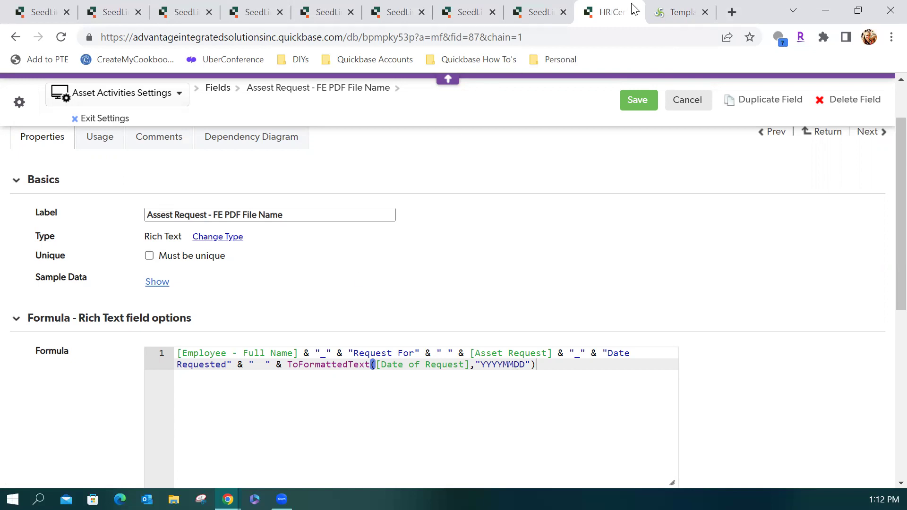
Switch back to the Form Engine template, recheck the Filename Field choices, and close the template options.
click(663, 14)
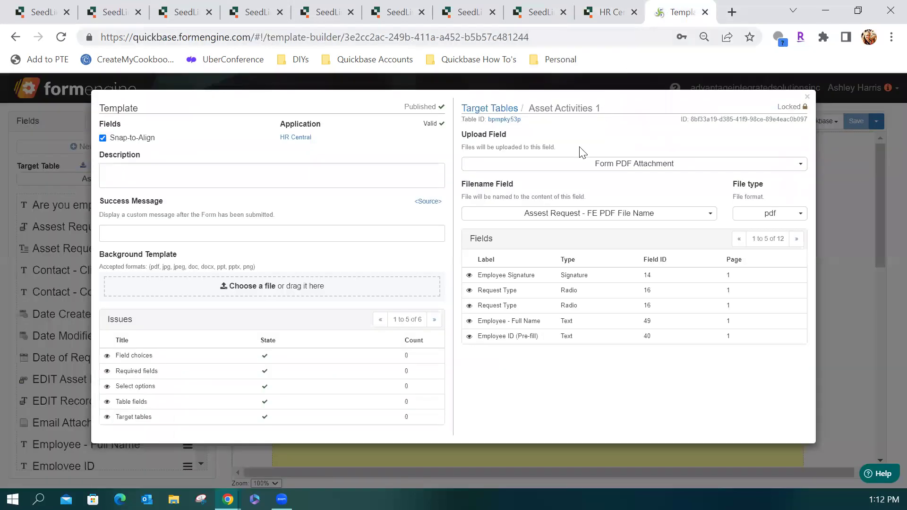
click(573, 216)
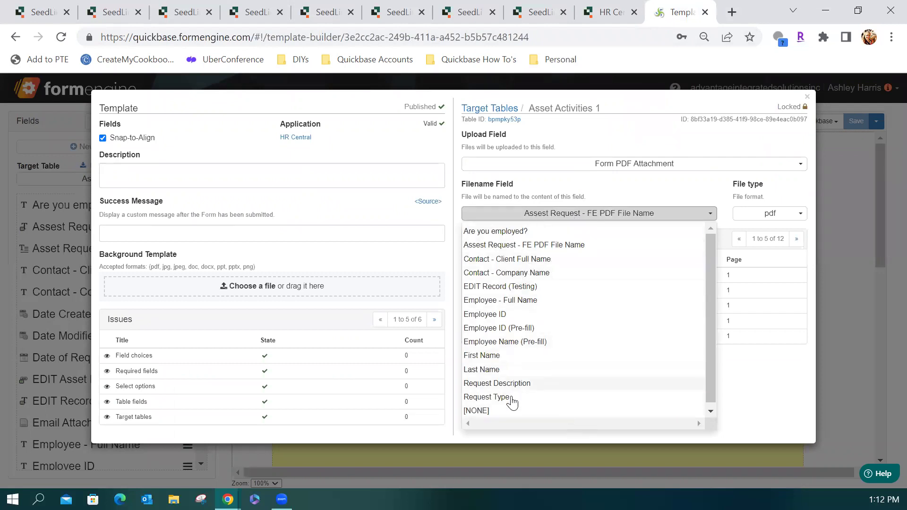
click(640, 216)
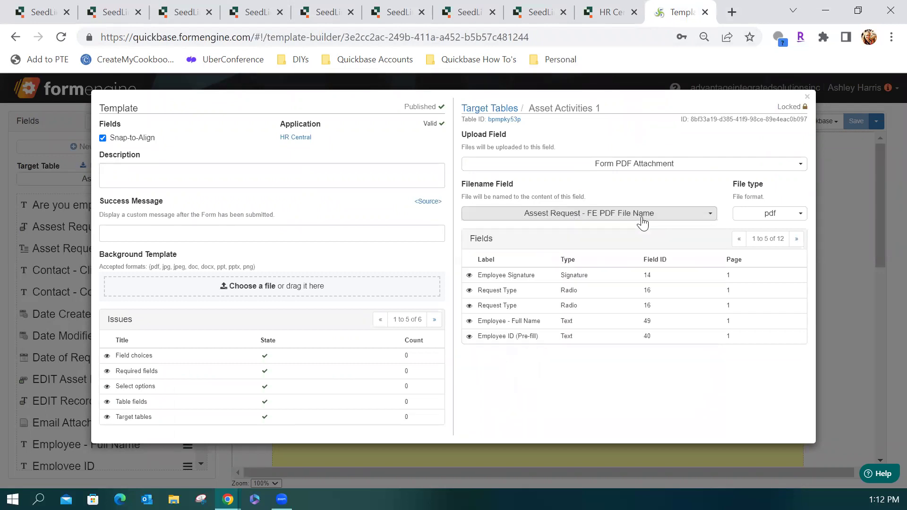
click(848, 182)
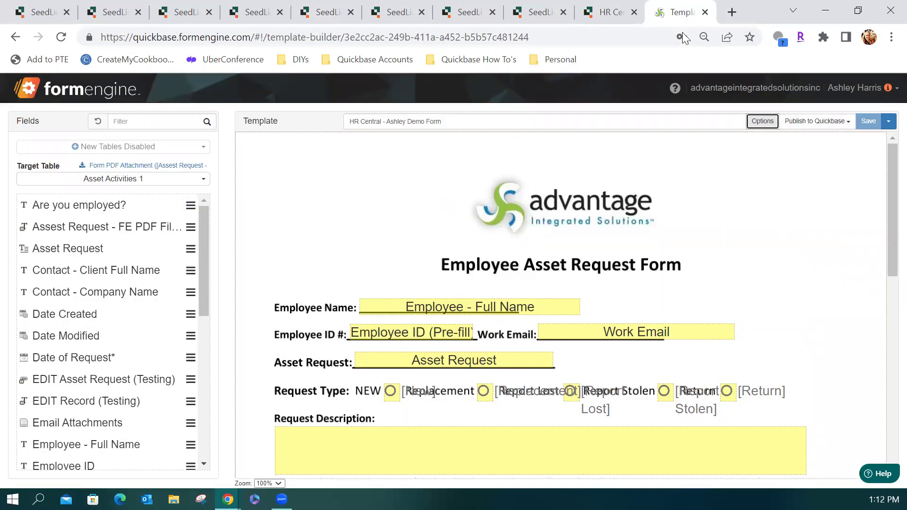
Leave the Quickbase field settings without saving and open the Asset activities section of the first record in the Employees table.
click(600, 17)
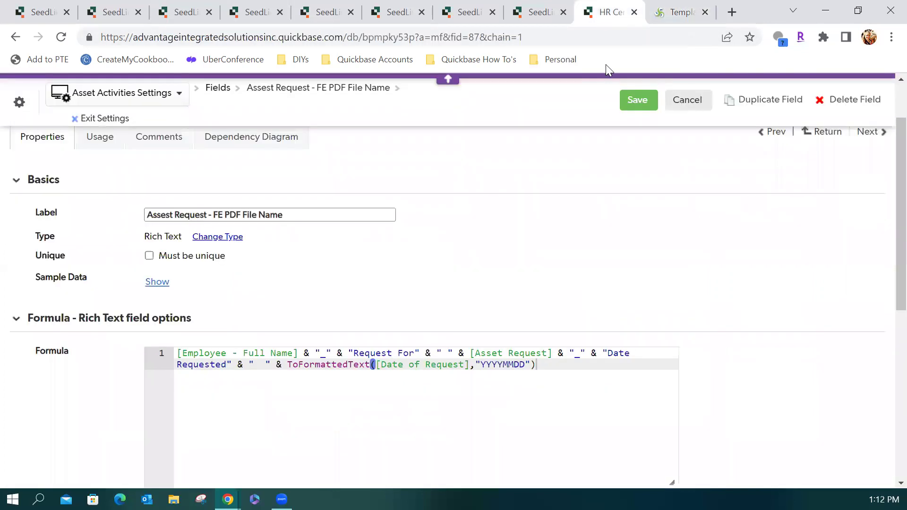
click(686, 102)
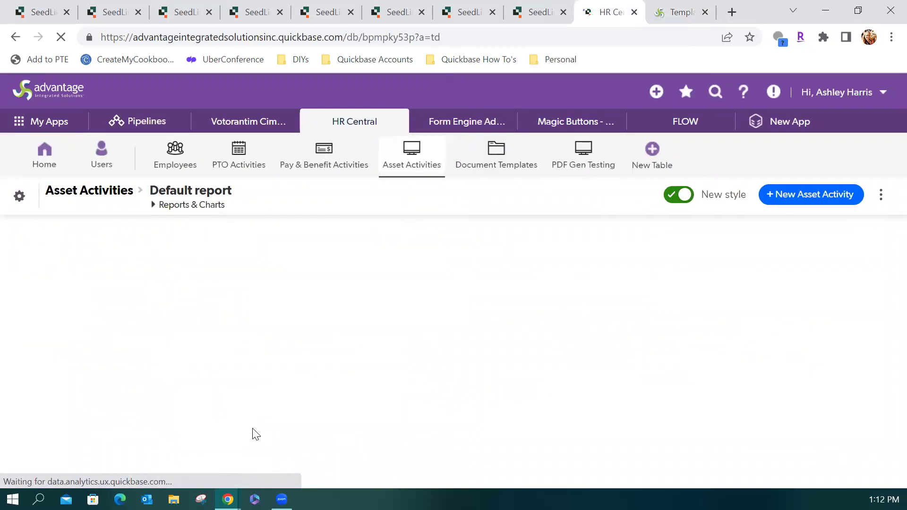
click(177, 167)
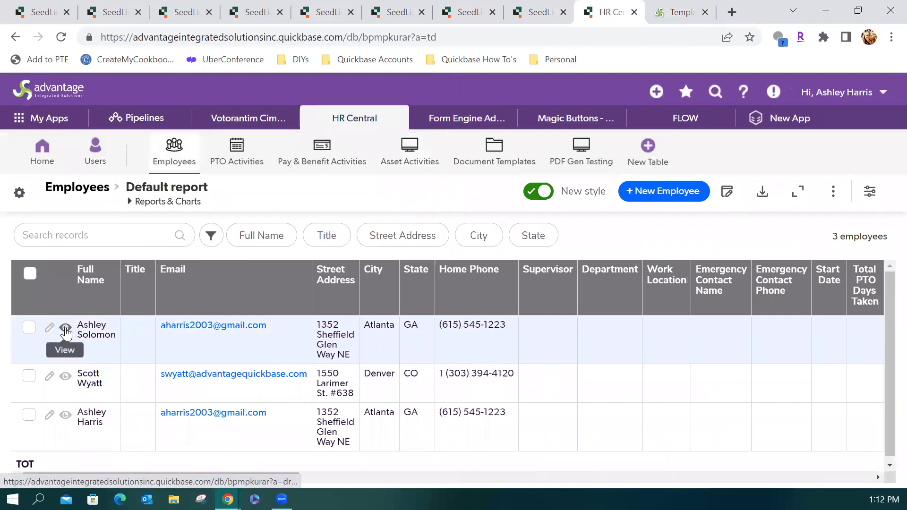
click(66, 329)
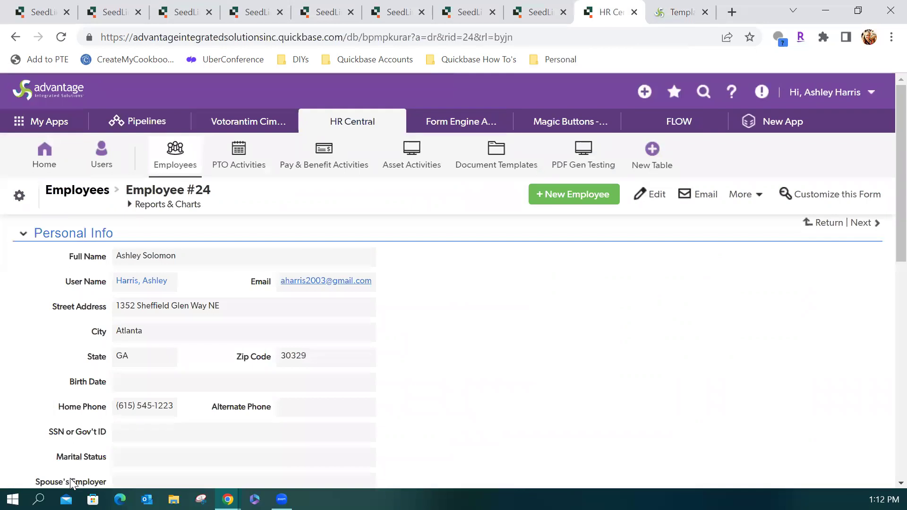
scroll(241, 402, down, 6)
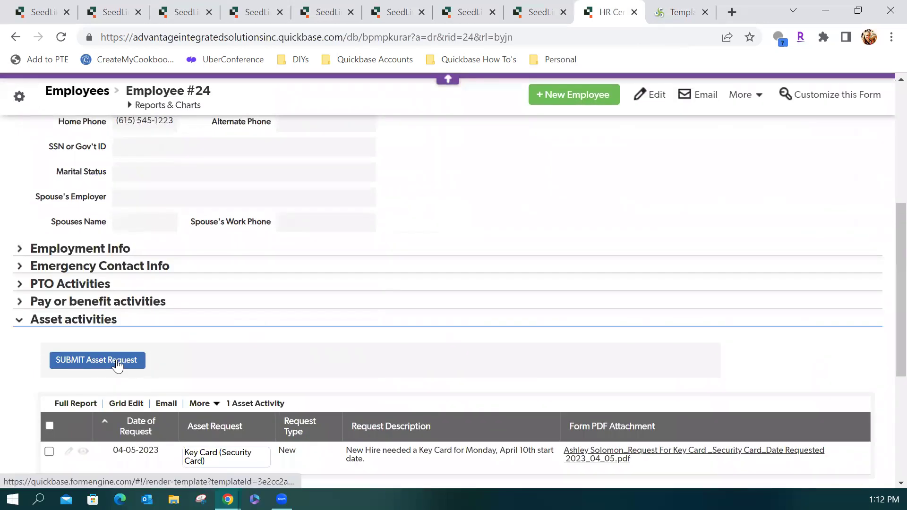
Start a new asset request from the employee record and fill in the employee's work email.
click(117, 364)
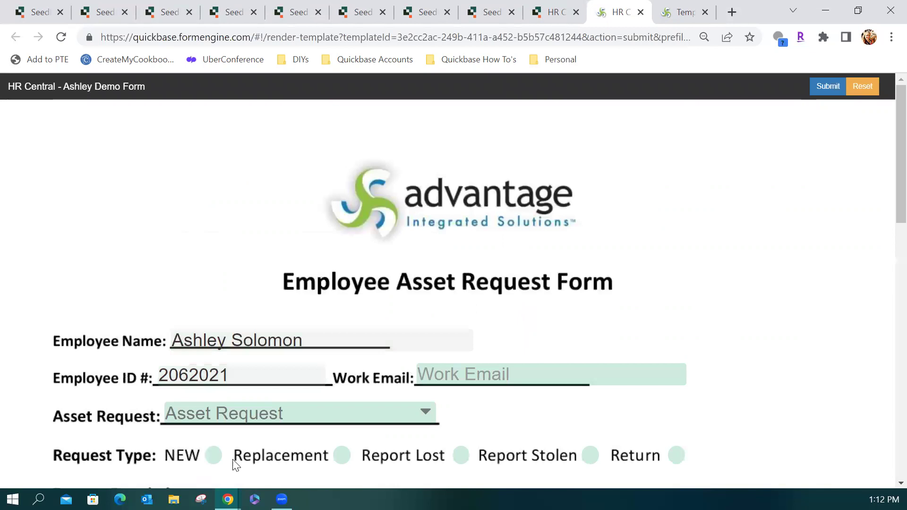
scroll(366, 370, down, 3)
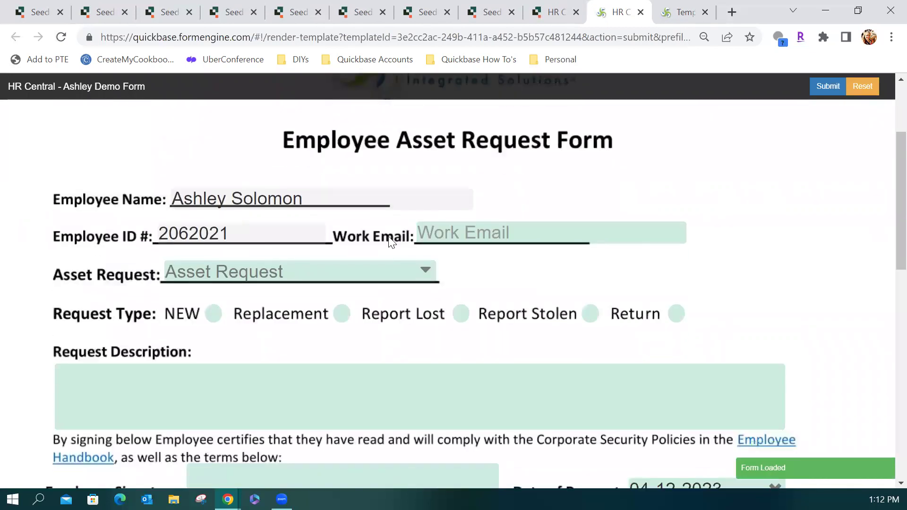
click(439, 234)
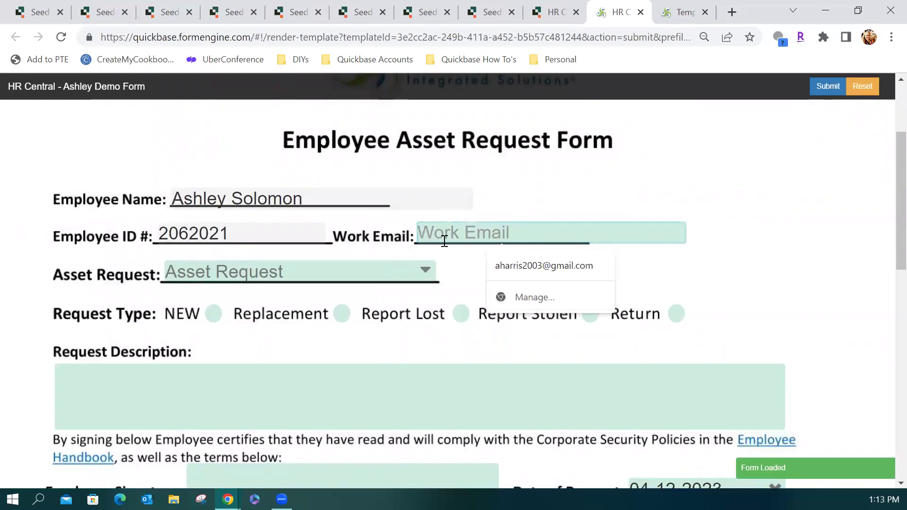
click(500, 268)
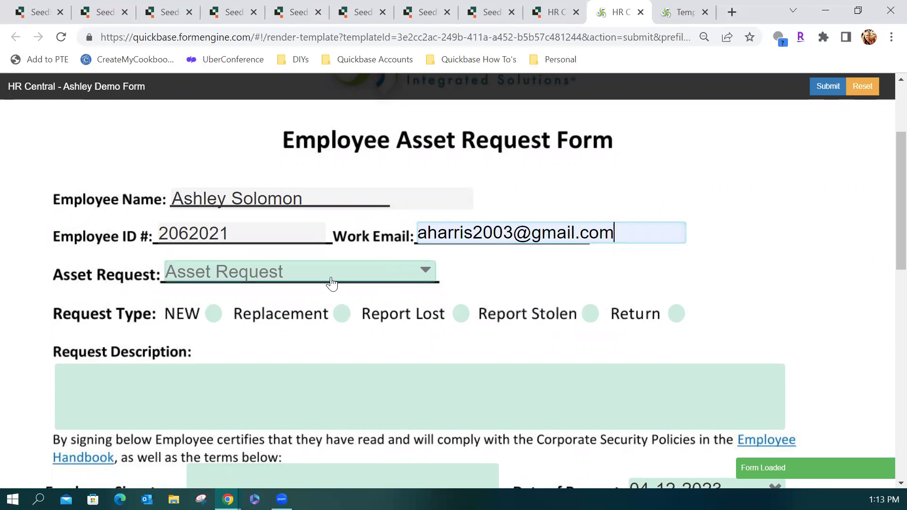
Choose Credit Card as the asset request, mark the request type as NEW, and enter "Testing" as the request description.
click(244, 281)
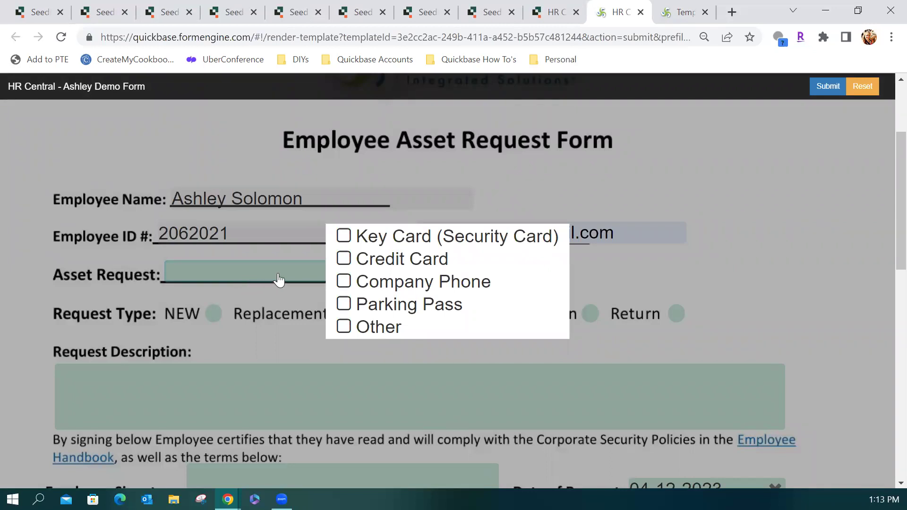
click(345, 260)
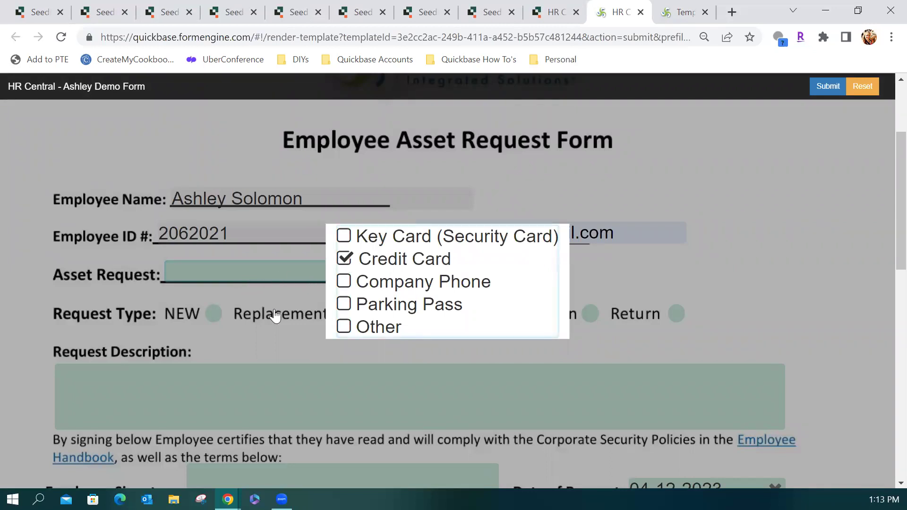
click(604, 271)
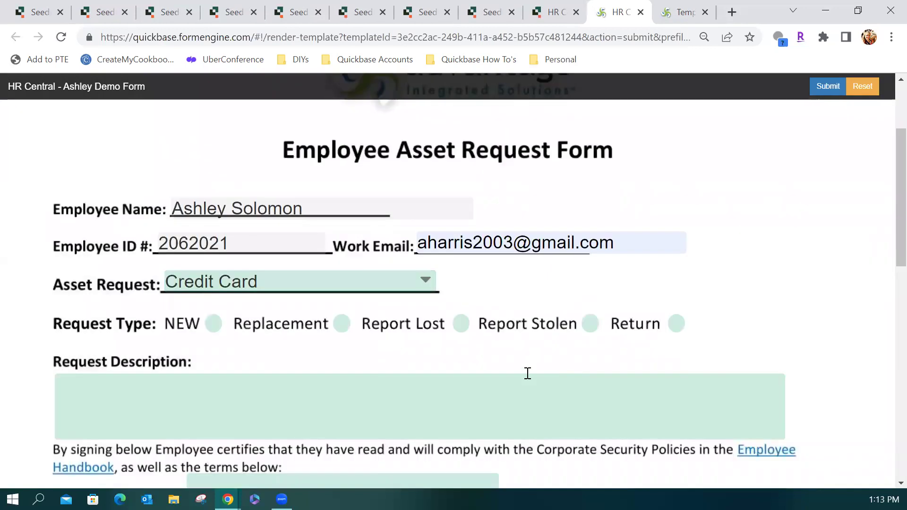
click(211, 322)
scroll(217, 364, down, 1)
click(207, 363)
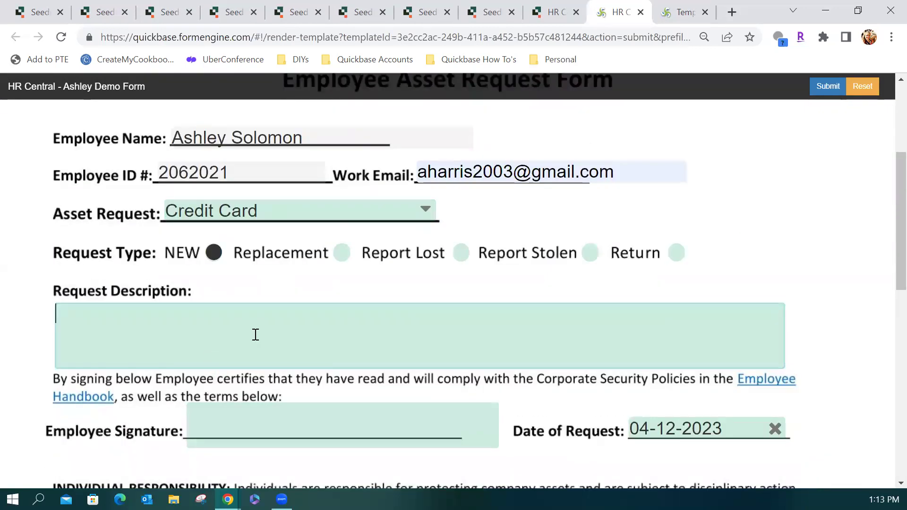
text(Testing)
Draw and save the employee signature, then submit the asset request form.
click(259, 424)
mouse_move(385, 120)
mouse_down()
mouse_move(411, 161)
mouse_move(454, 128)
mouse_move(551, 137)
mouse_move(474, 151)
mouse_move(657, 129)
mouse_up()
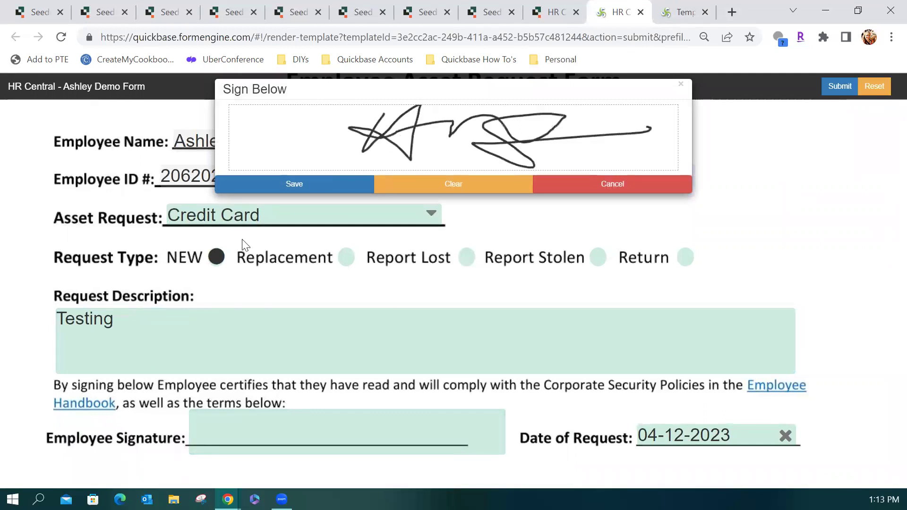
click(278, 185)
scroll(586, 363, down, 3)
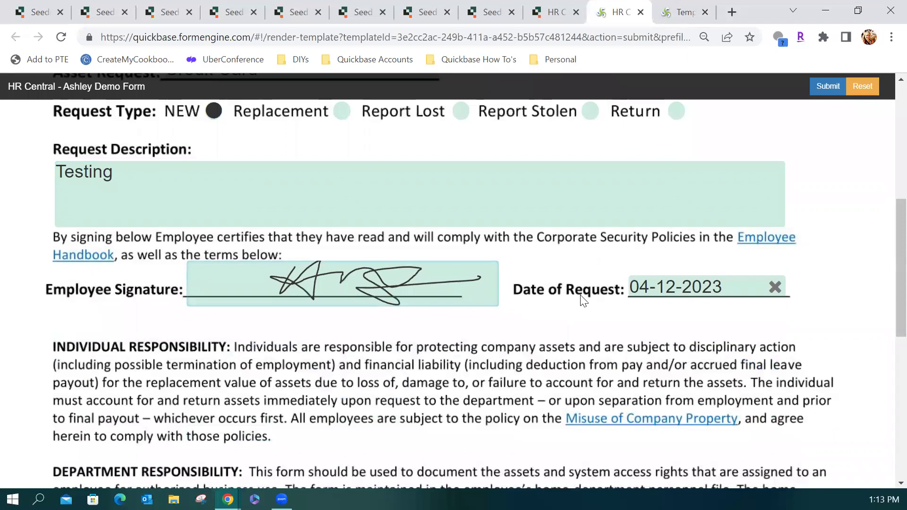
click(826, 88)
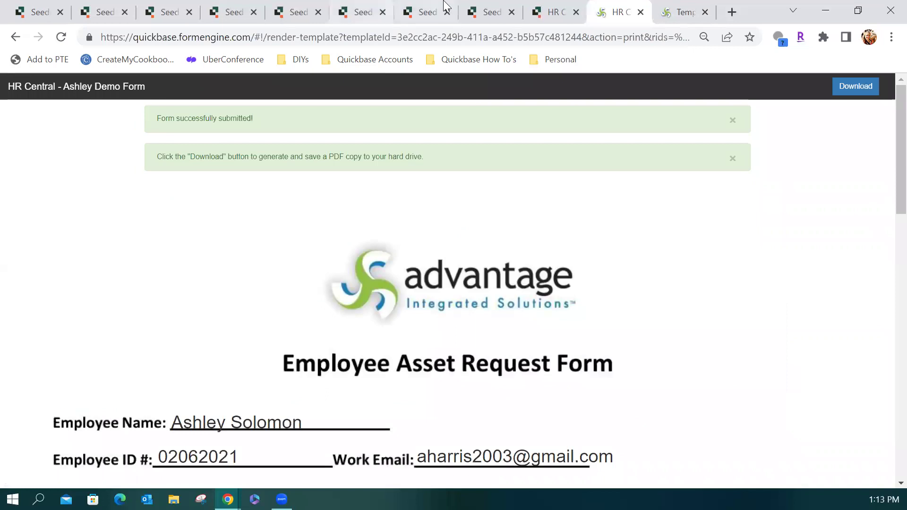
Return to the Quickbase employee record, reload it and check the Asset activities list for the submitted request.
click(556, 15)
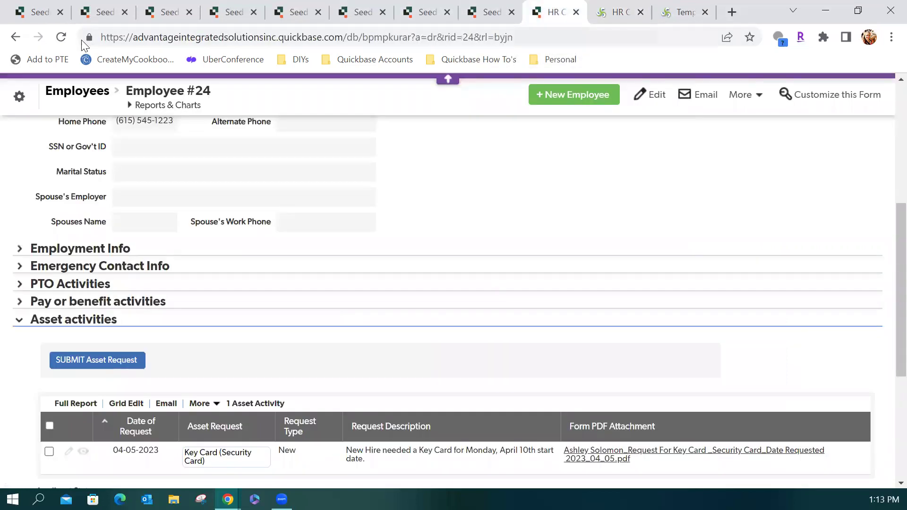
click(62, 38)
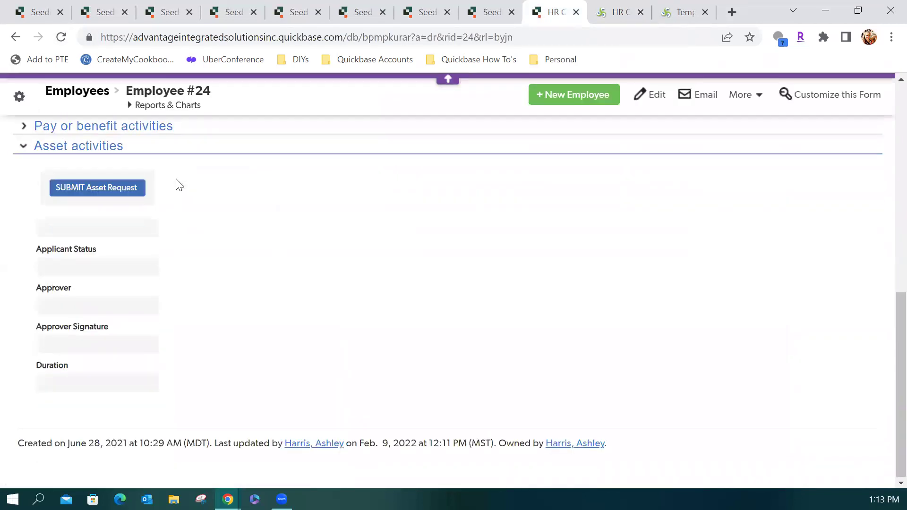
scroll(185, 186, down, 2)
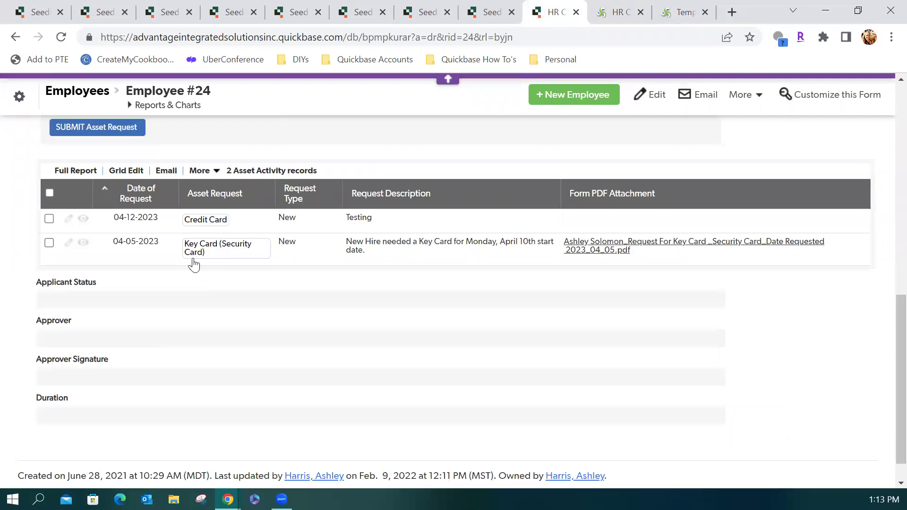
Open the Credit Card asset activity to compare its PDF attachment name with the file name formula field, and return to the employee record.
click(579, 225)
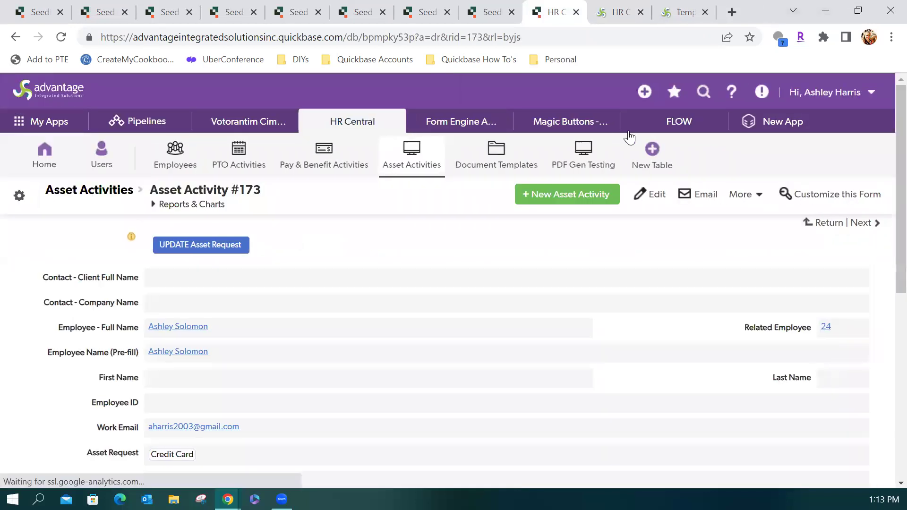
scroll(451, 314, down, 3)
scroll(461, 314, down, 5)
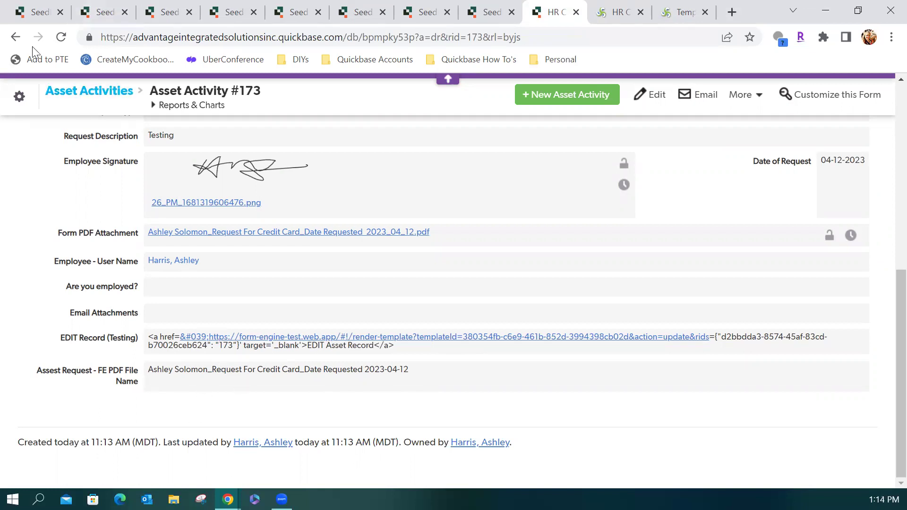
click(15, 37)
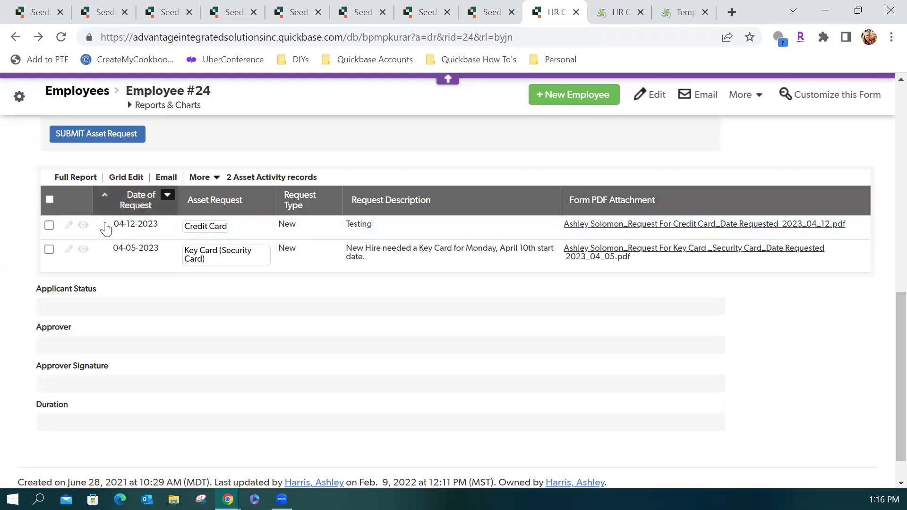
View the Credit Card asset activity again and inspect the revision history of its Form PDF Attachment, closing the history window.
click(83, 226)
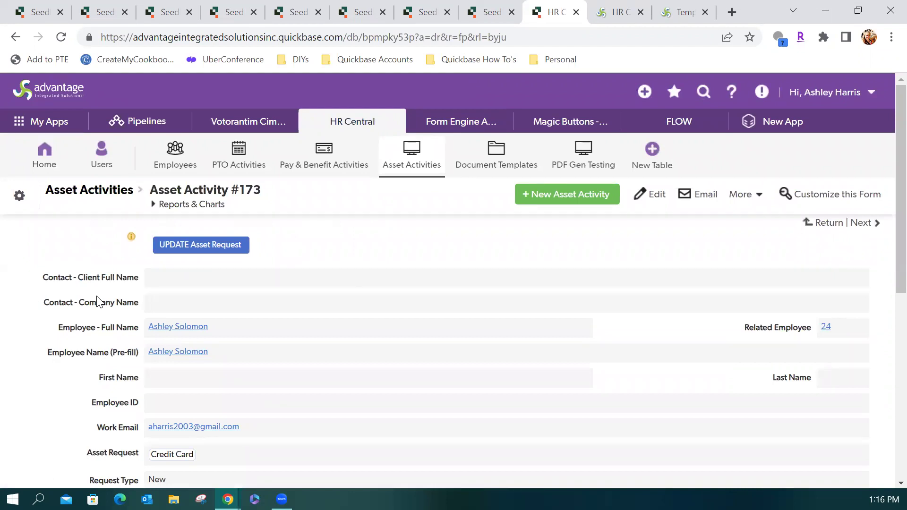
scroll(98, 302, down, 6)
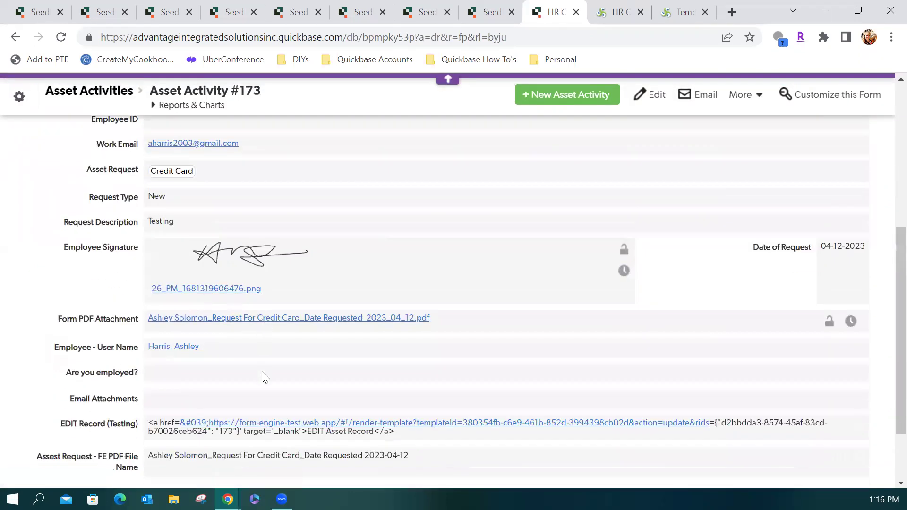
scroll(262, 373, down, 2)
scroll(253, 229, up, 2)
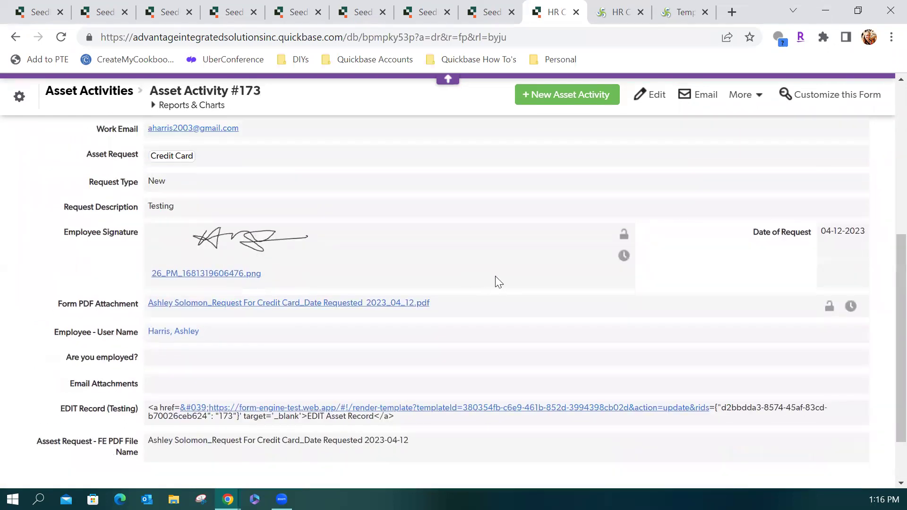
scroll(670, 318, up, 2)
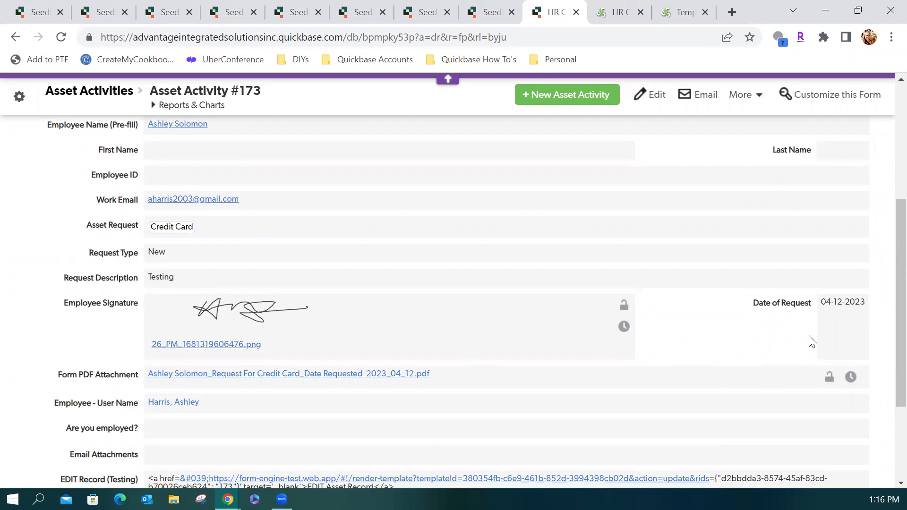
click(850, 378)
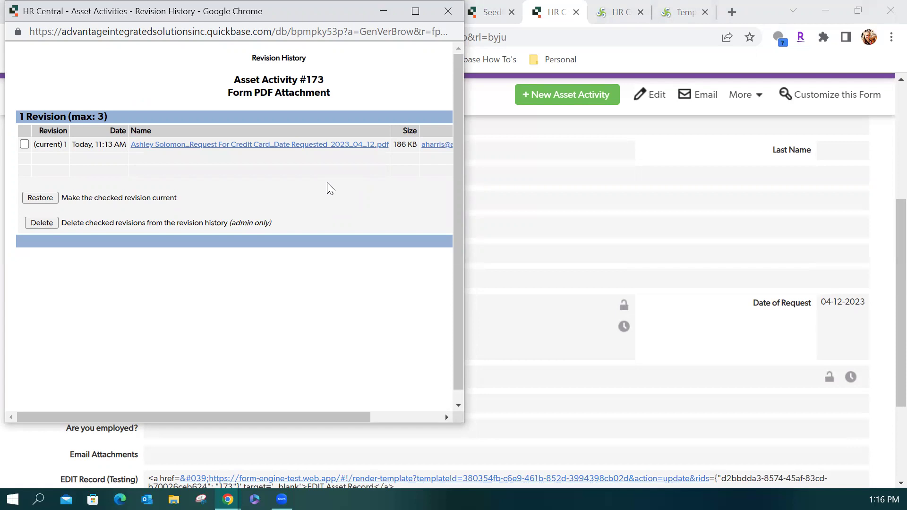
click(449, 11)
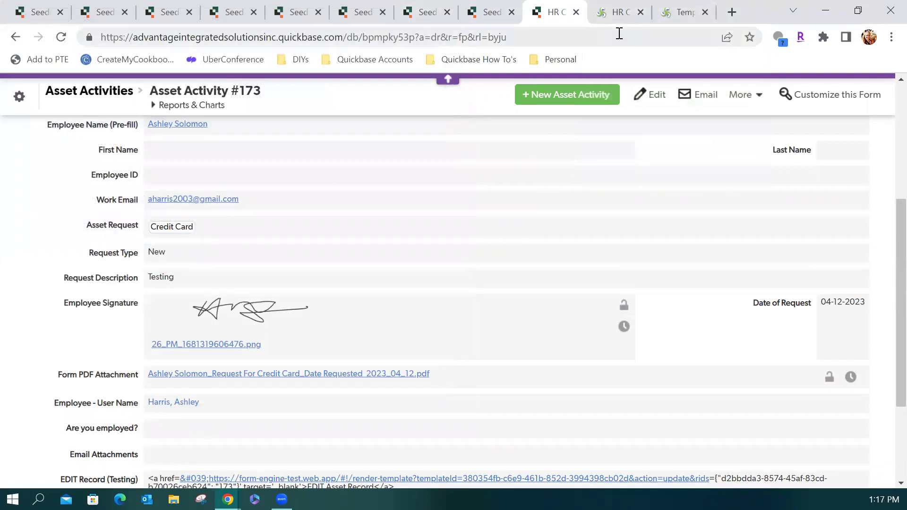
Switch to the Form Engine template builder and open the Quickbase field settings of the form's Employee - Full Name field.
mouse_move(613, 19)
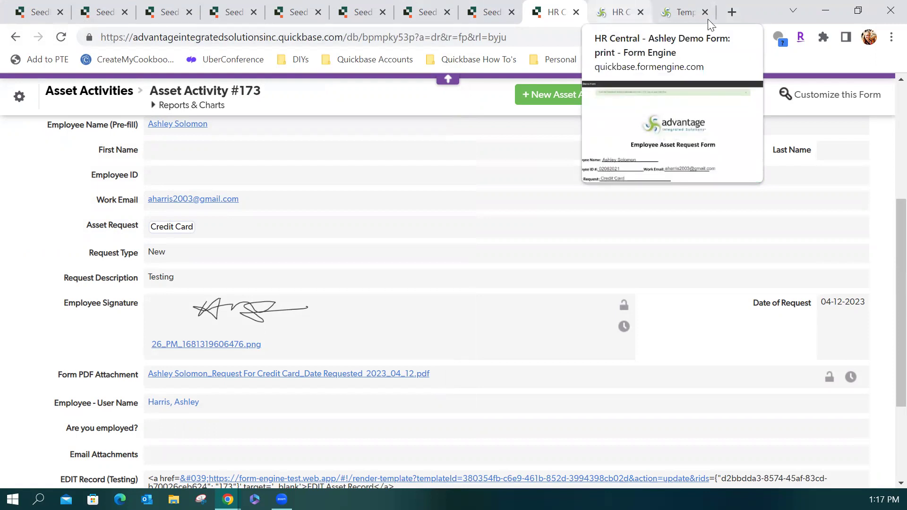
click(680, 13)
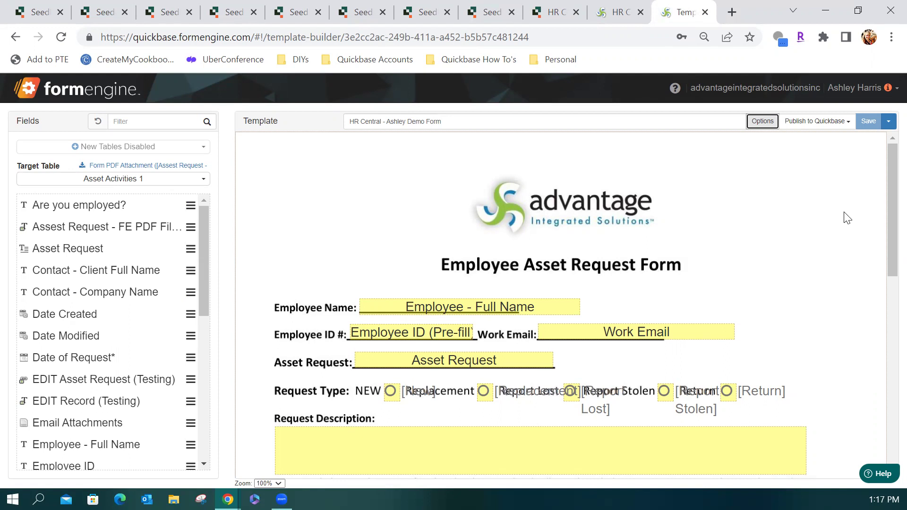
scroll(847, 218, down, 3)
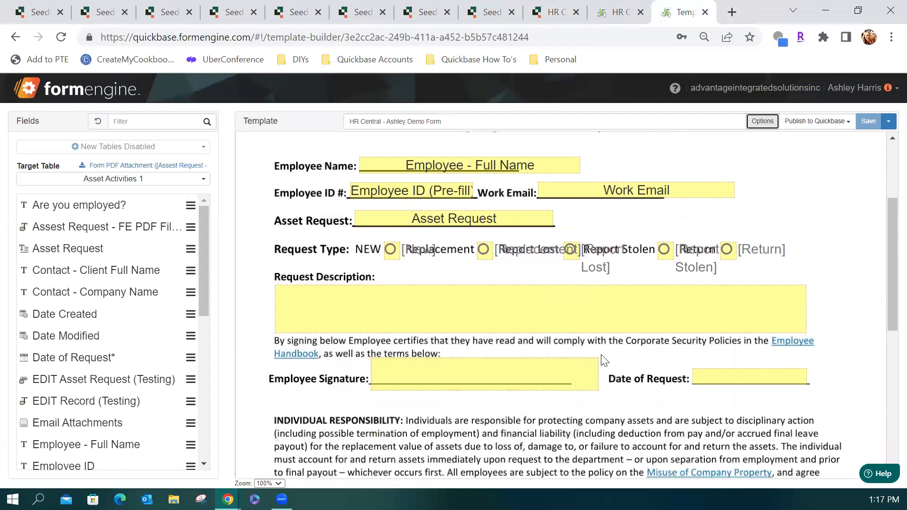
click(459, 170)
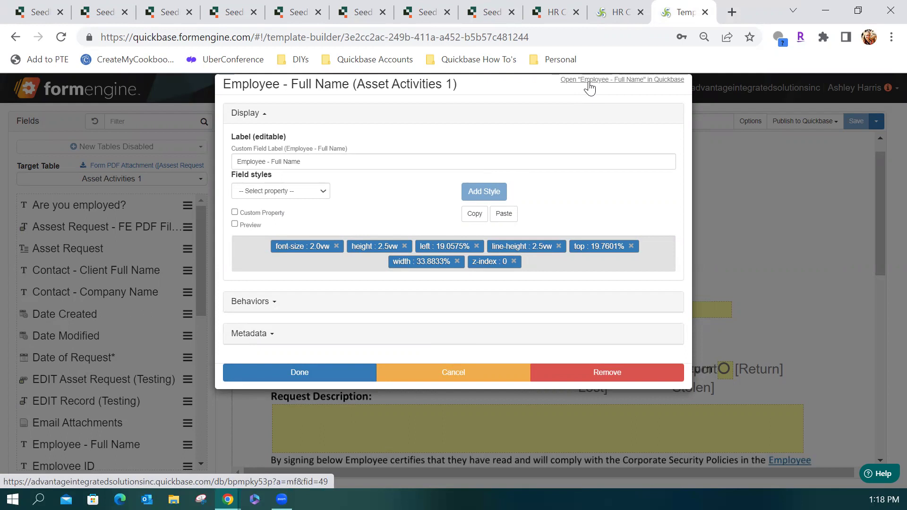
click(589, 81)
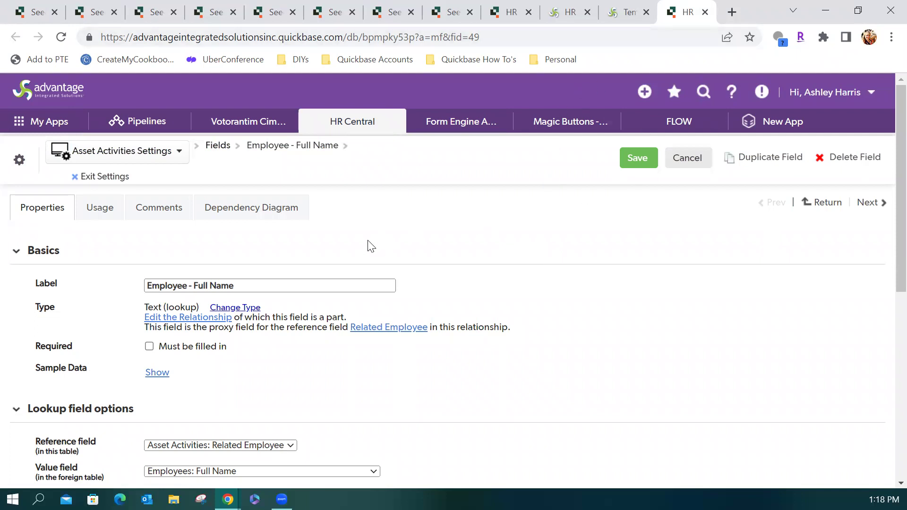
Review the Employee - Full Name lookup field's properties, return to the Form Engine template and cancel its field dialog.
scroll(216, 313, down, 4)
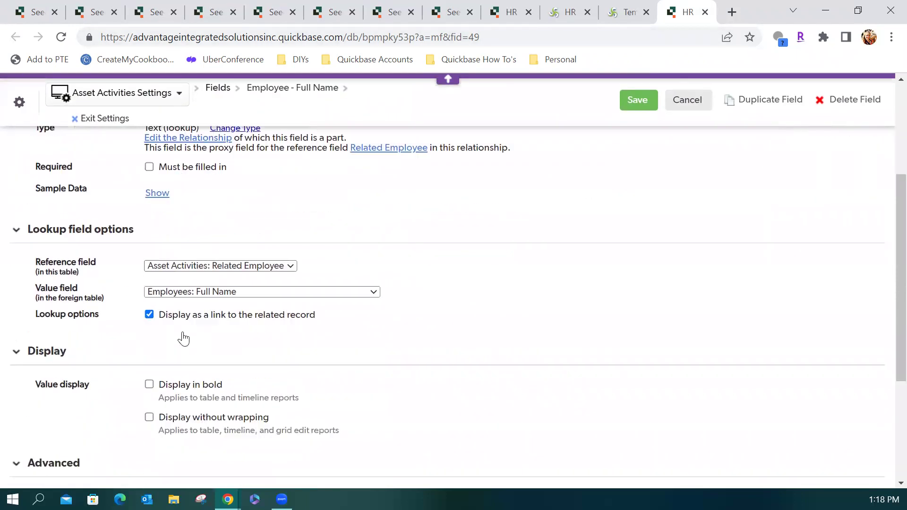
scroll(184, 339, down, 1)
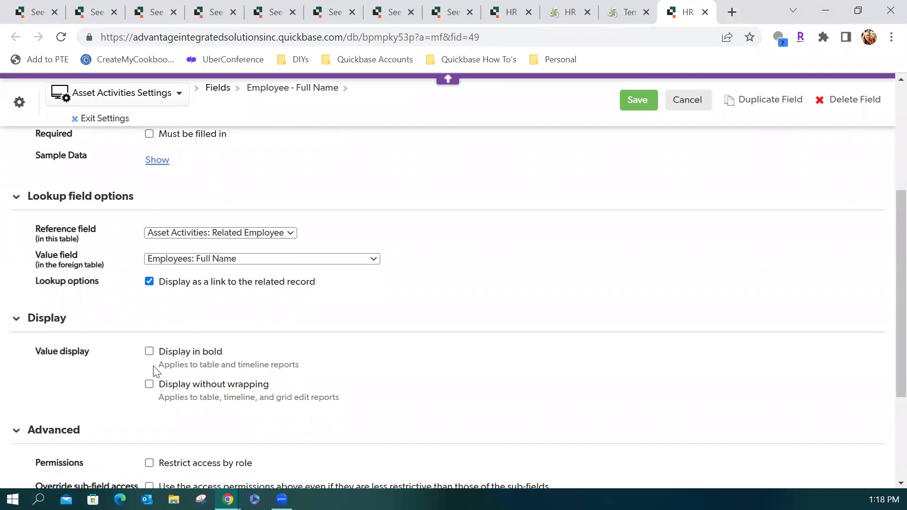
scroll(156, 372, up, 2)
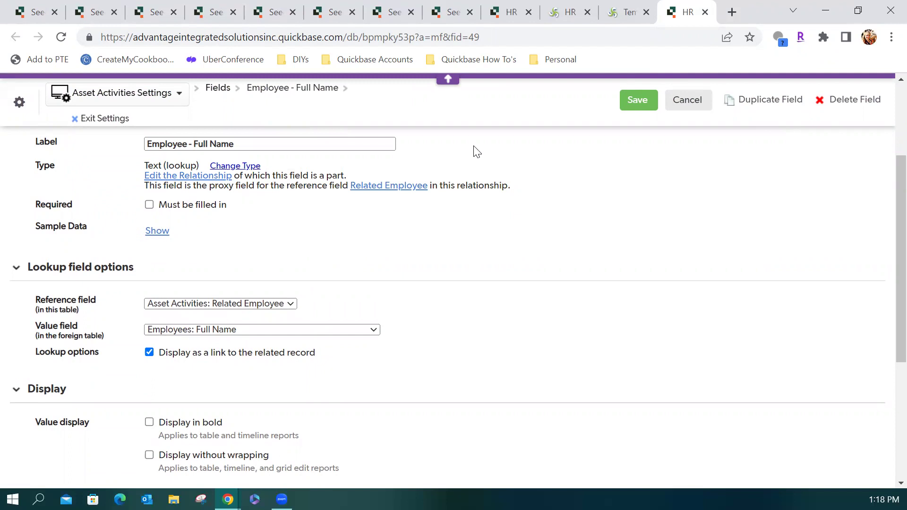
scroll(474, 149, up, 2)
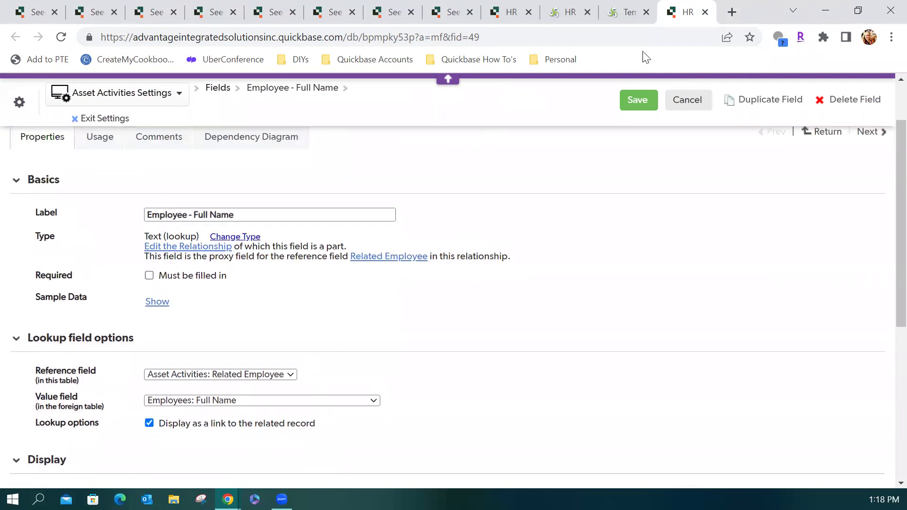
click(631, 17)
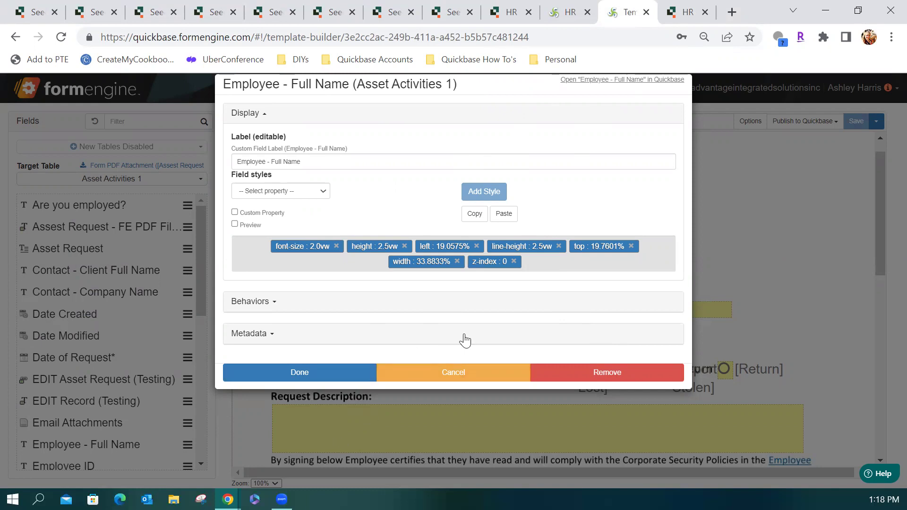
click(453, 374)
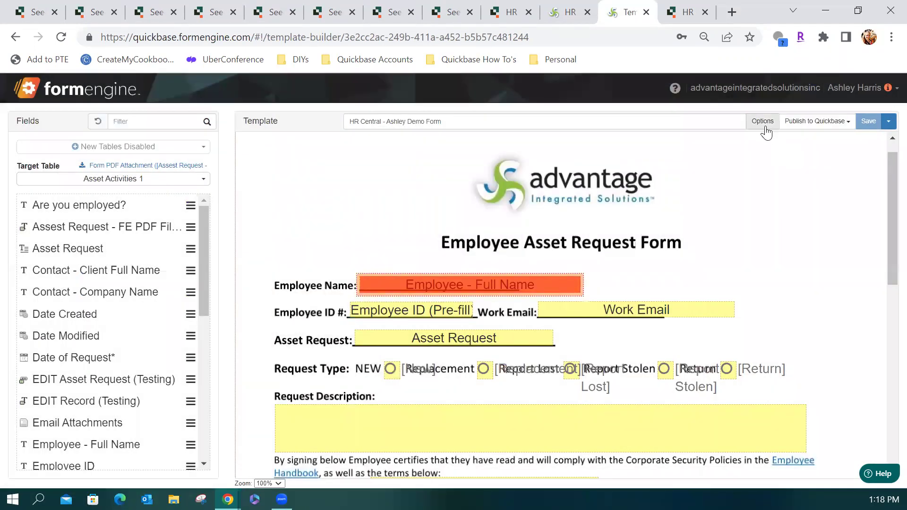
From the template options, open the Asset Activities 1 target table and the HR Central application in Quickbase.
click(764, 126)
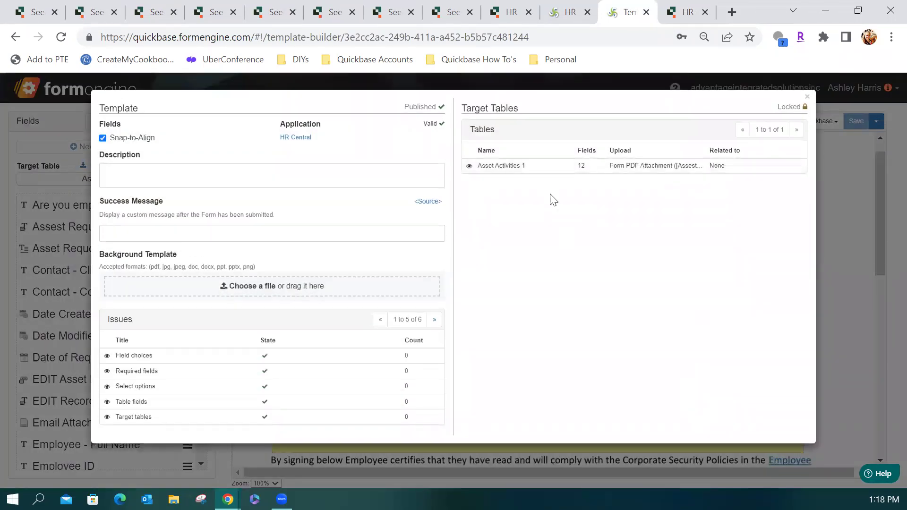
click(527, 170)
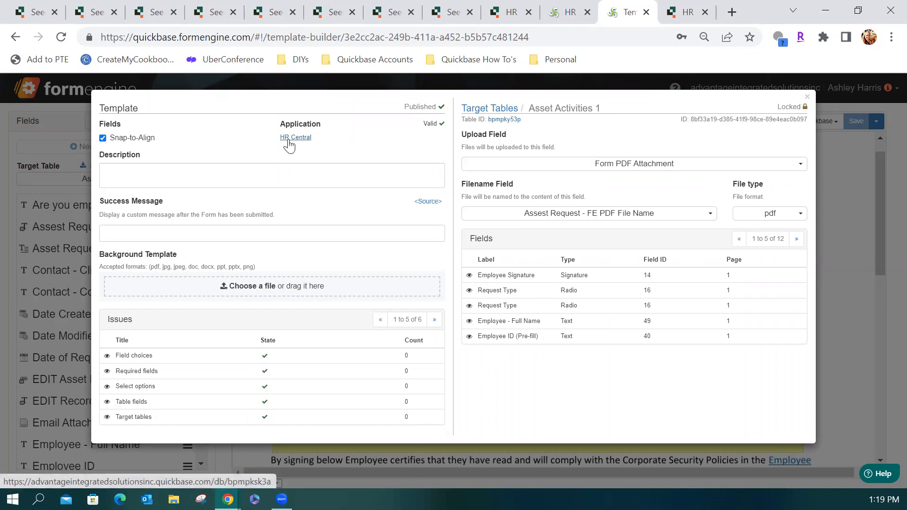
click(501, 123)
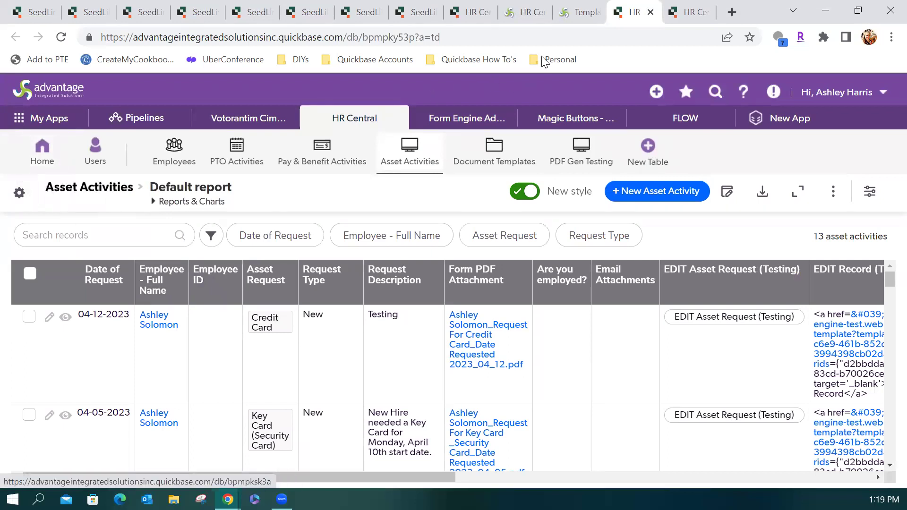
click(566, 13)
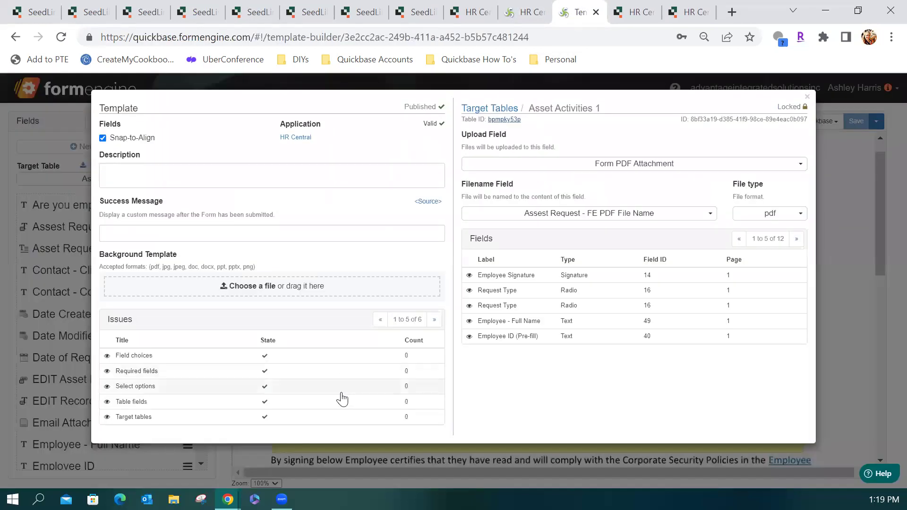
click(287, 140)
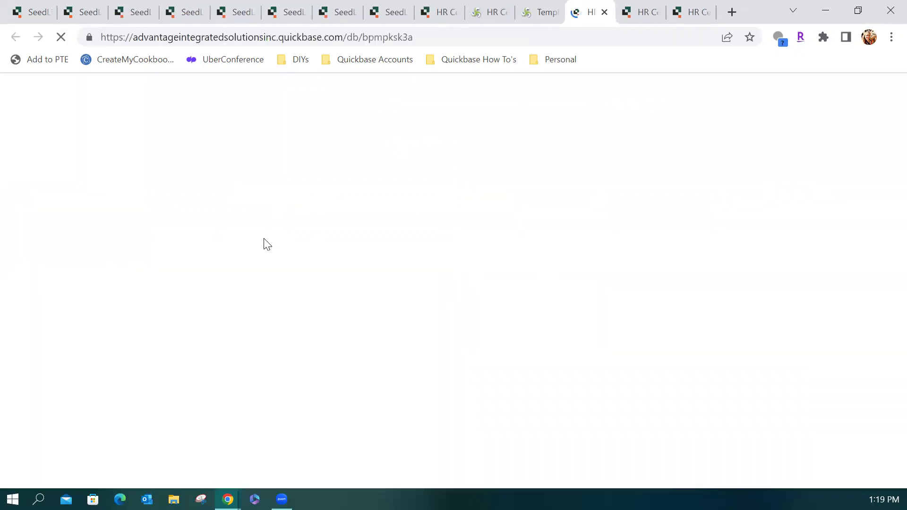